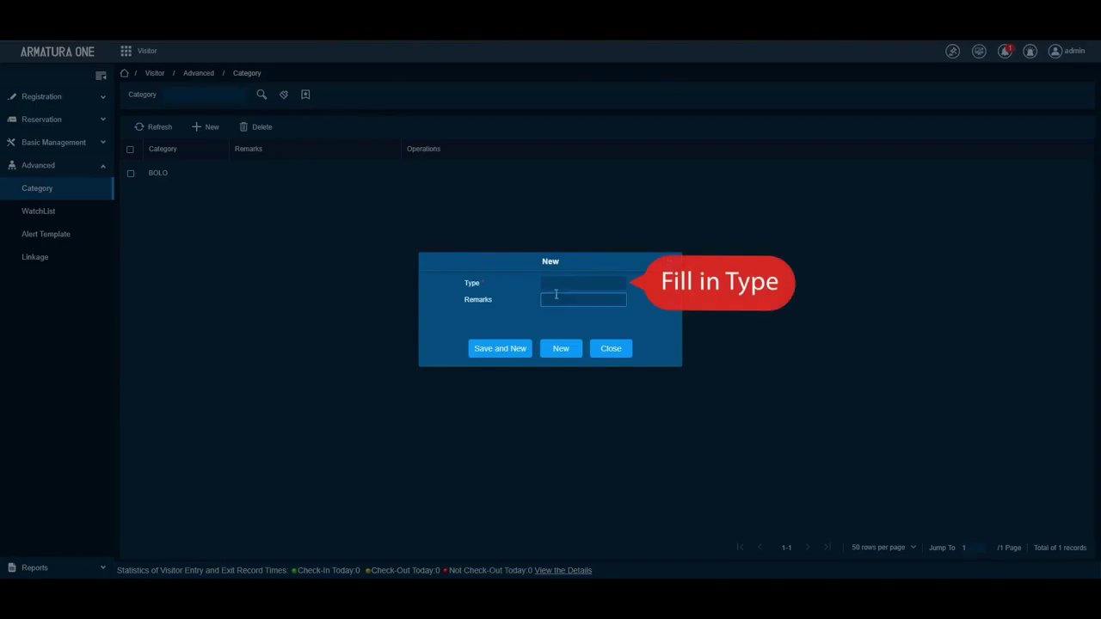
# Step: Create a new visitor category with the type "Level1"
pyautogui.click(560, 284)
pyautogui.write('Level1')
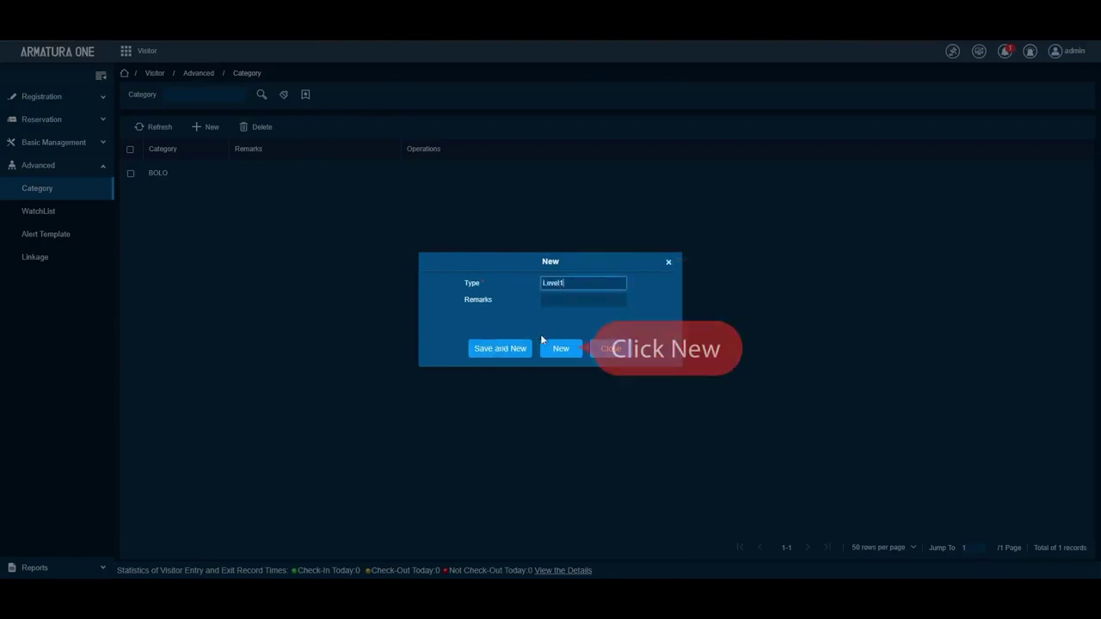
pyautogui.click(560, 348)
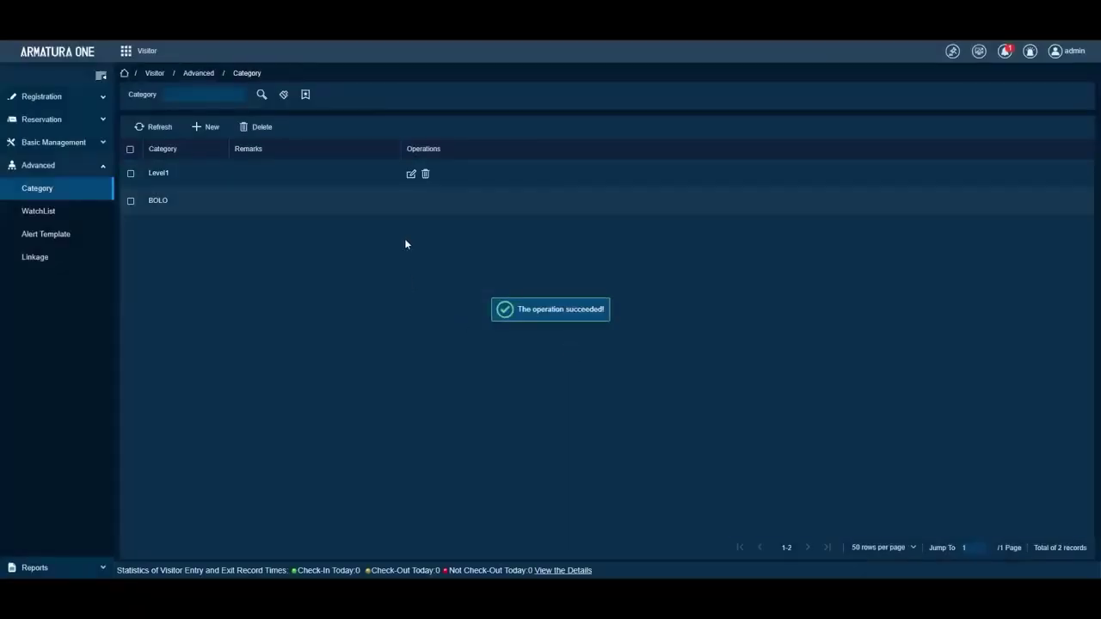
pyautogui.click(235, 174)
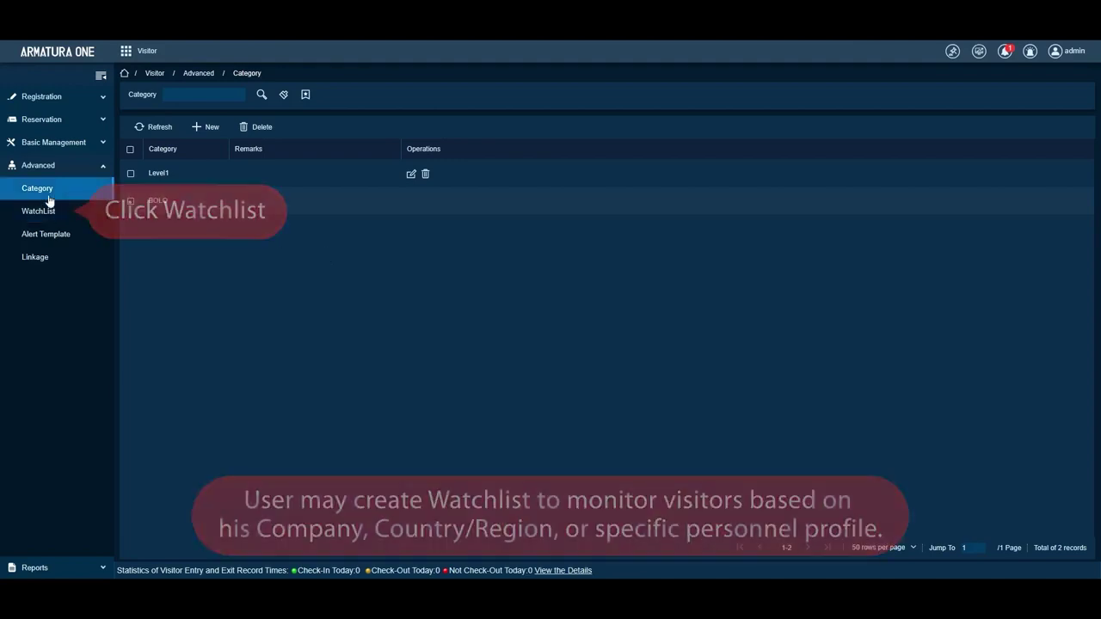
# Step: Open the visitor WatchList and start a new entry of type Personnel
pyautogui.click(54, 213)
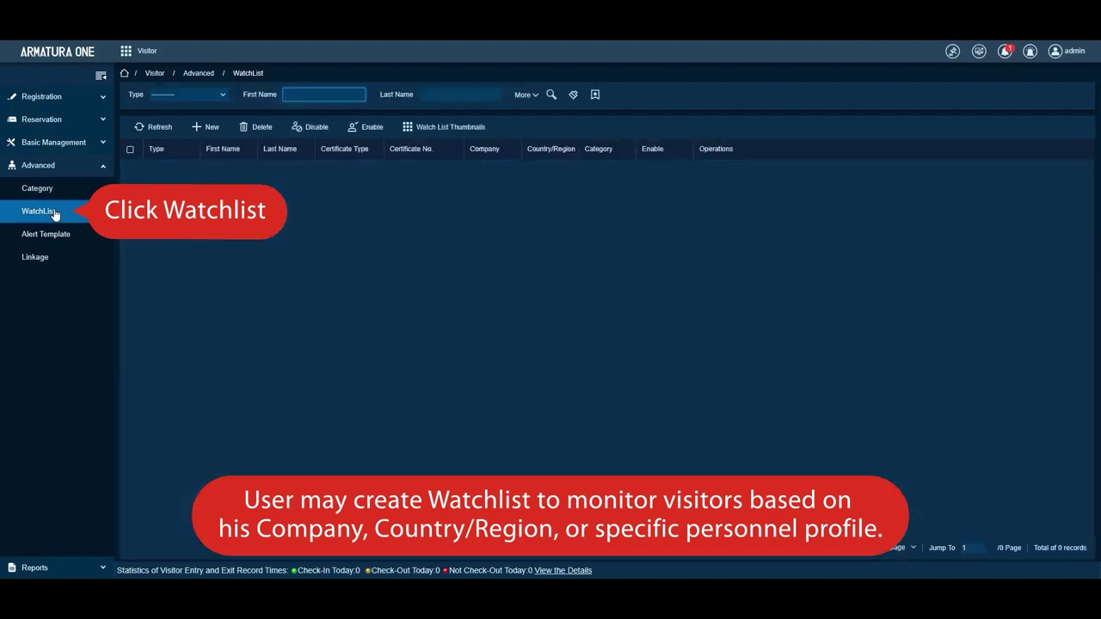
pyautogui.click(164, 211)
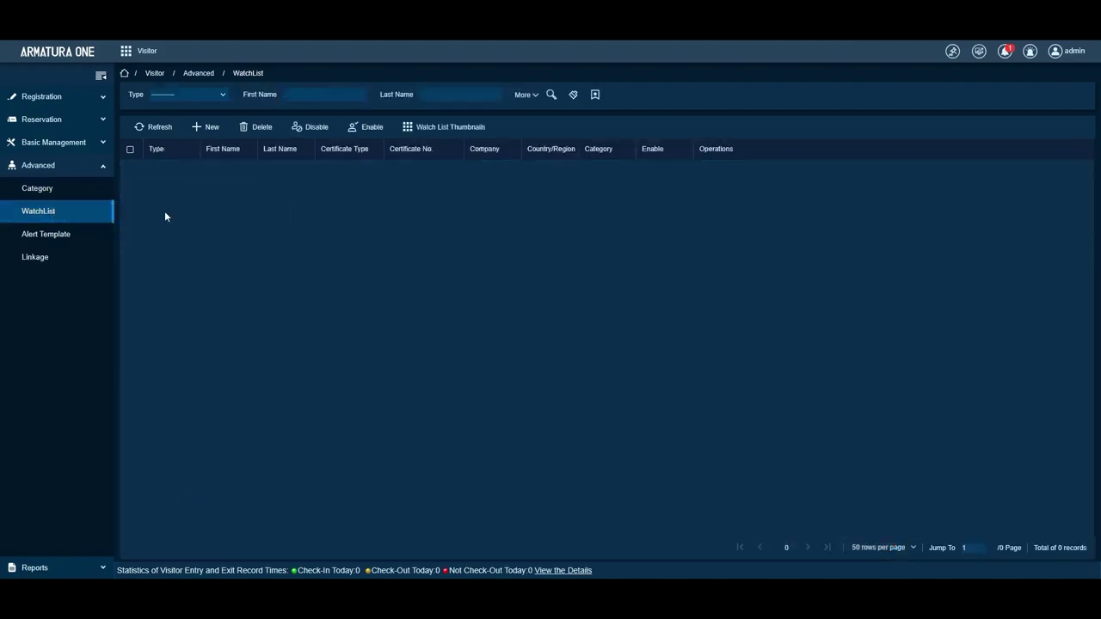
pyautogui.click(202, 131)
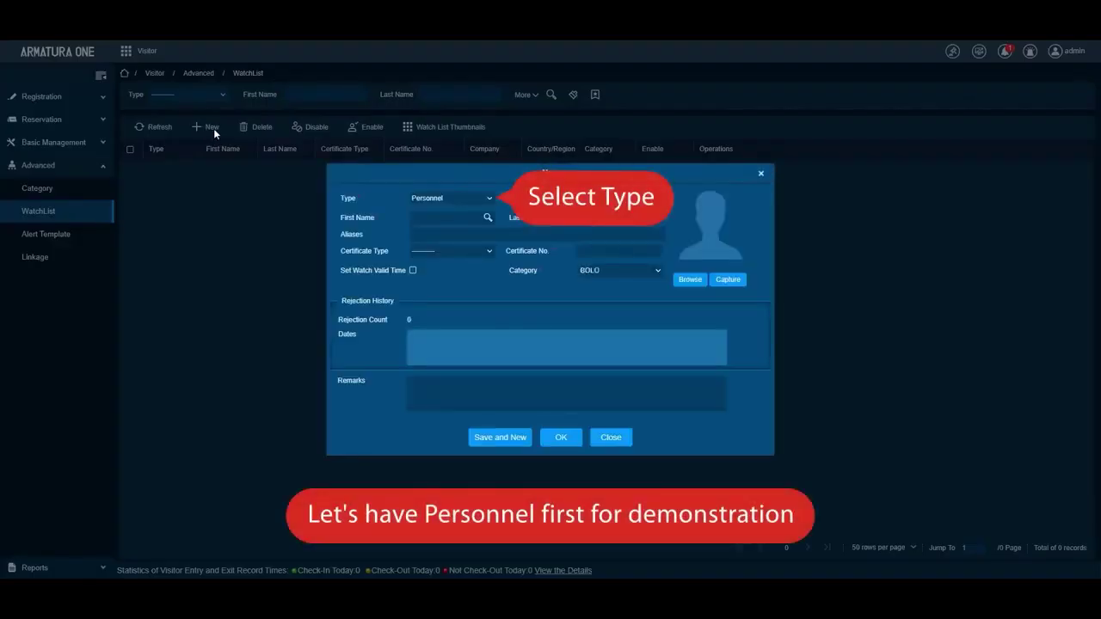
pyautogui.click(419, 198)
pyautogui.click(470, 217)
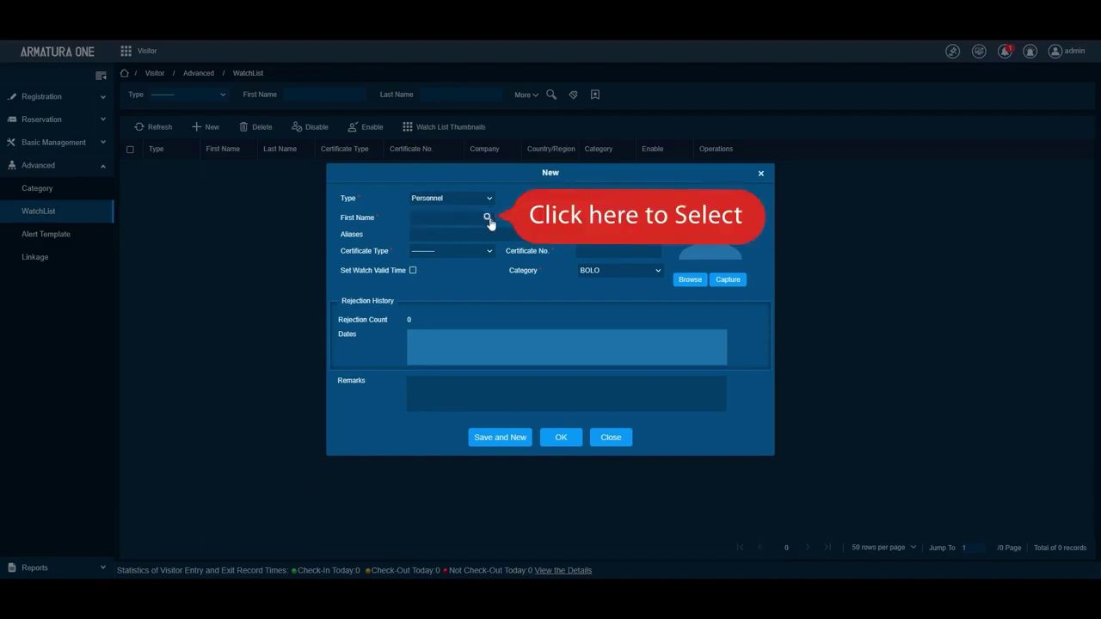
# Step: Choose the registered visitor with the third-lowest visitor code as the person for the watchlist entry
pyautogui.click(488, 219)
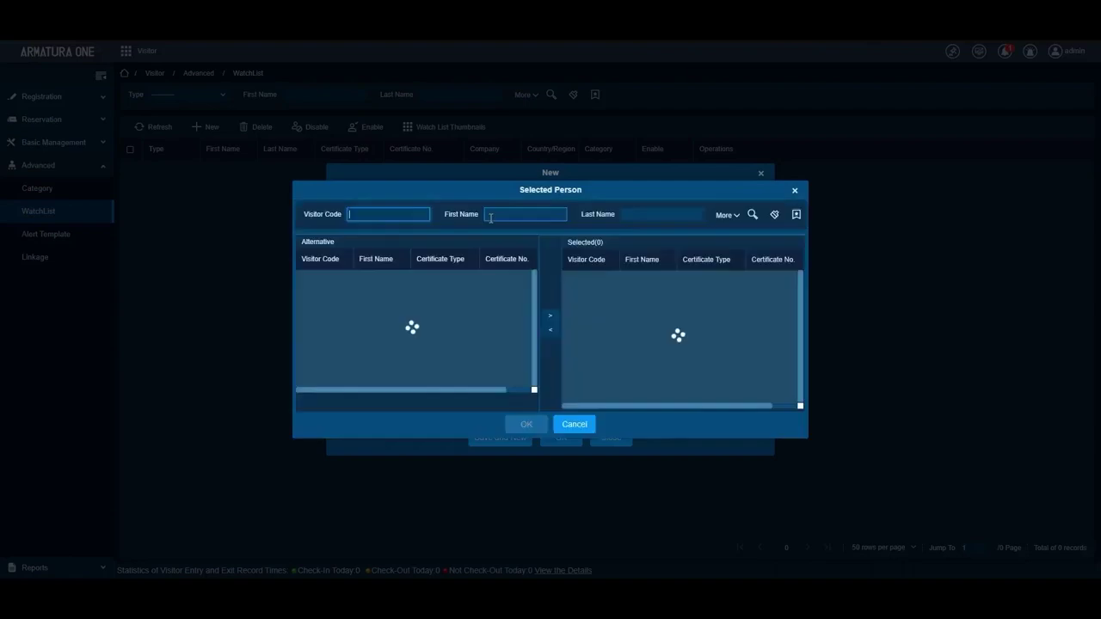
pyautogui.scroll(-10, 445, 276)
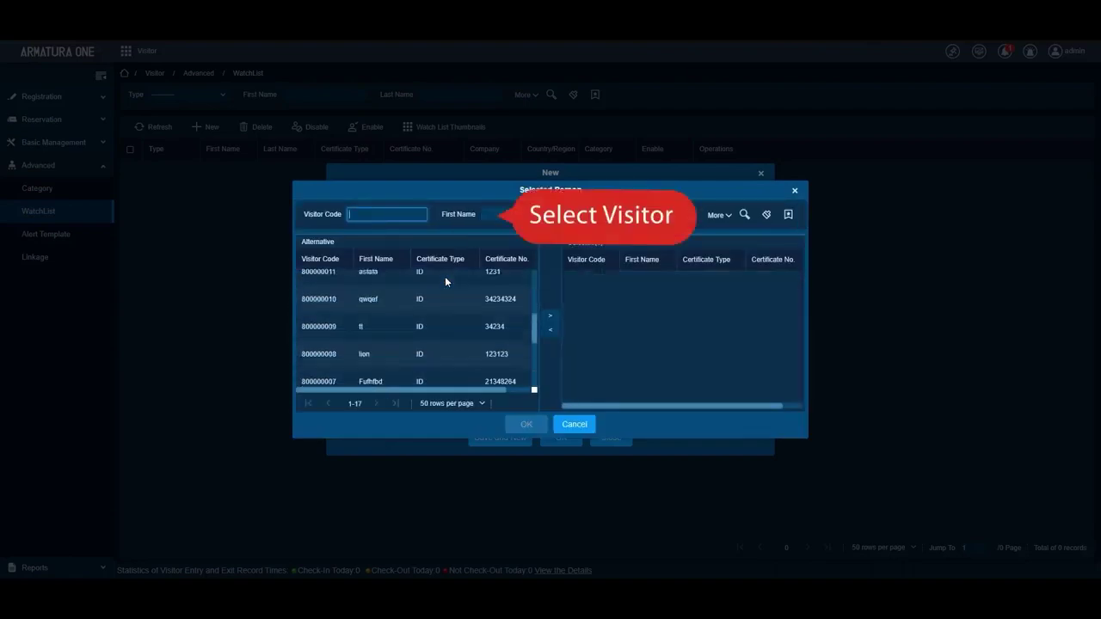
pyautogui.click(504, 318)
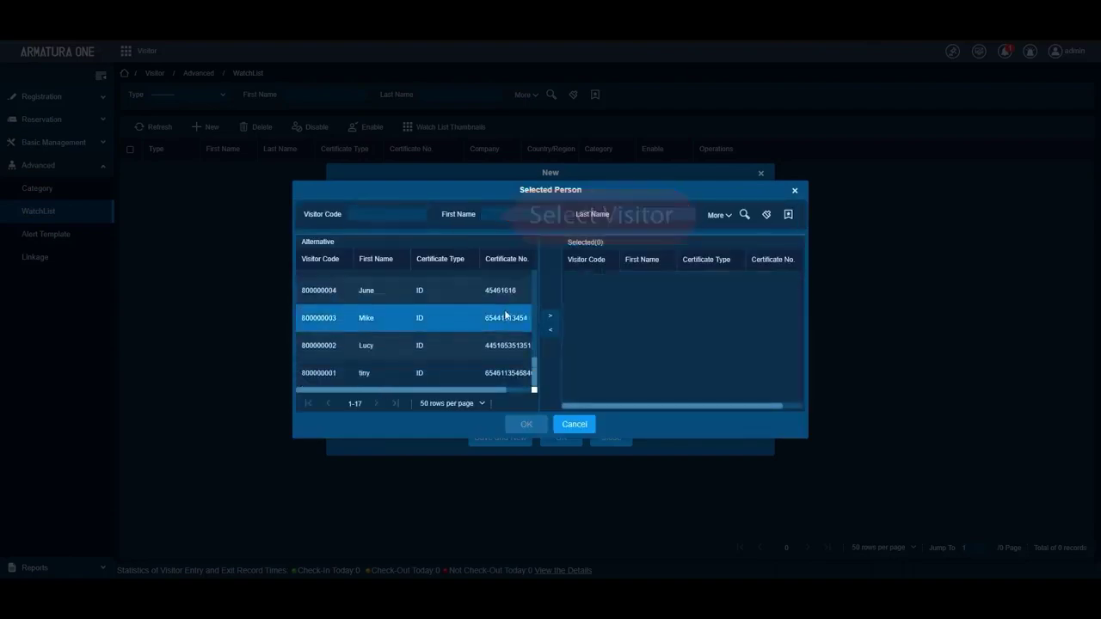
pyautogui.click(550, 317)
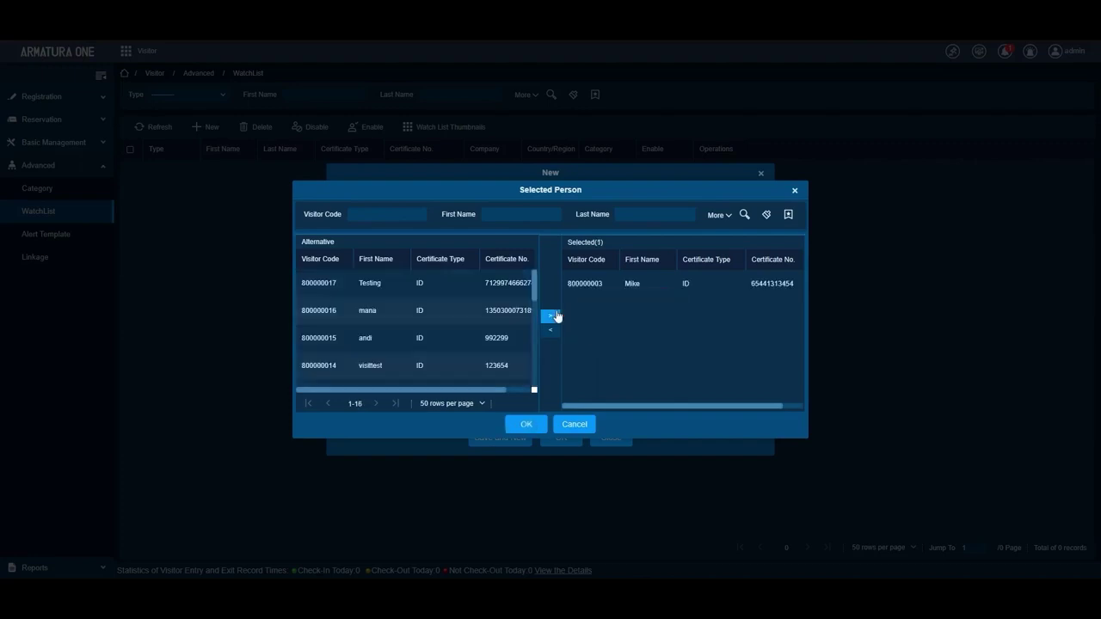
pyautogui.click(528, 425)
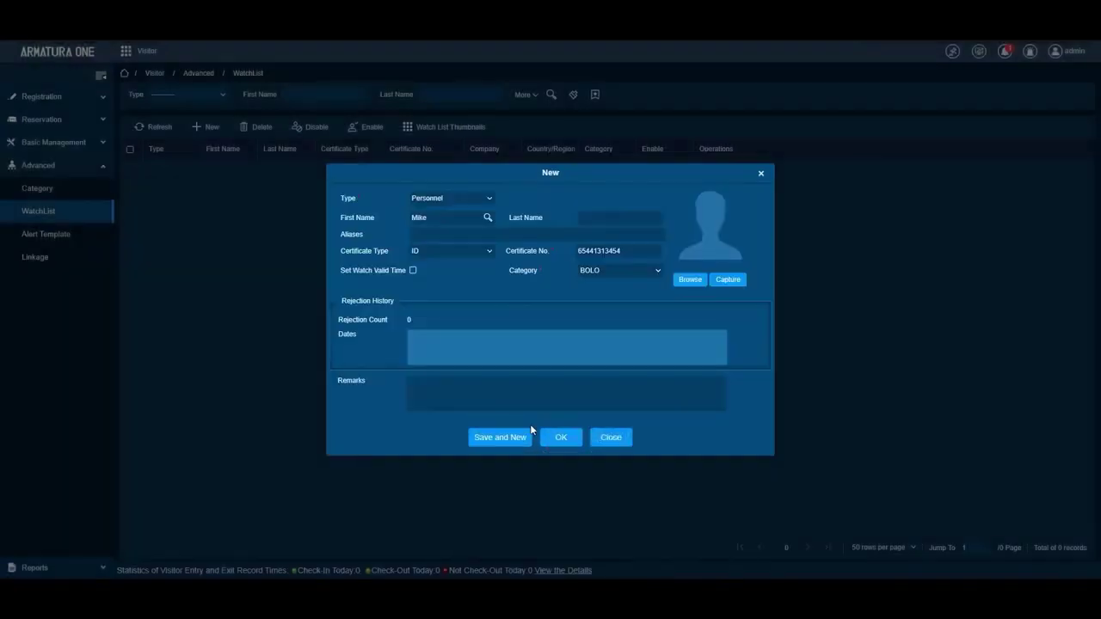
# Step: Try out Set Watch Valid Time, turn it off again and save the Personnel watchlist entry
pyautogui.click(412, 270)
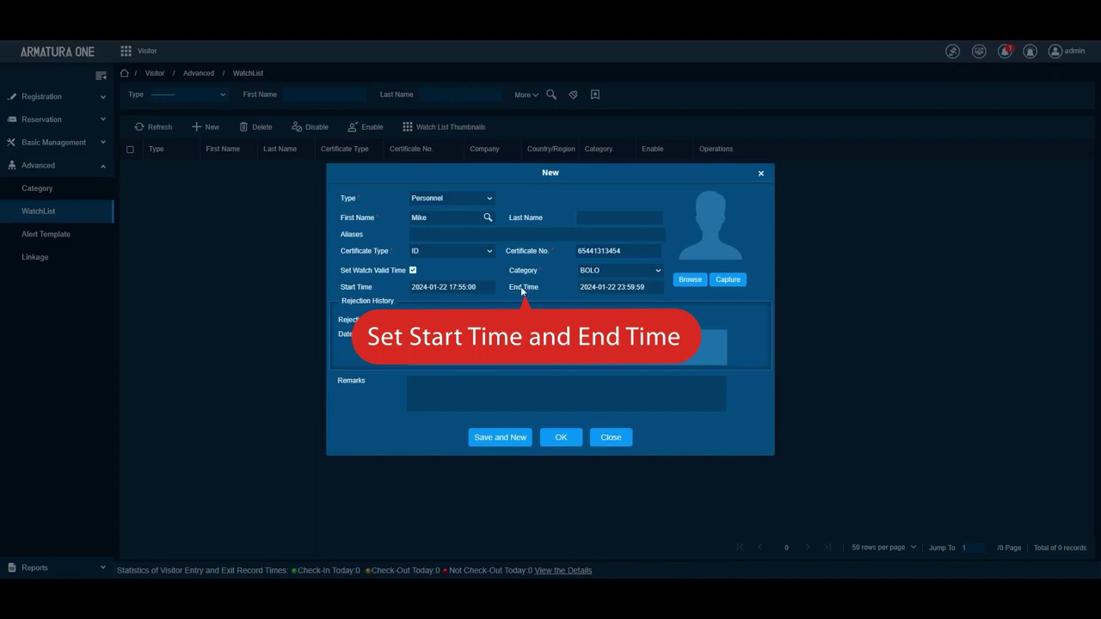
pyautogui.click(412, 270)
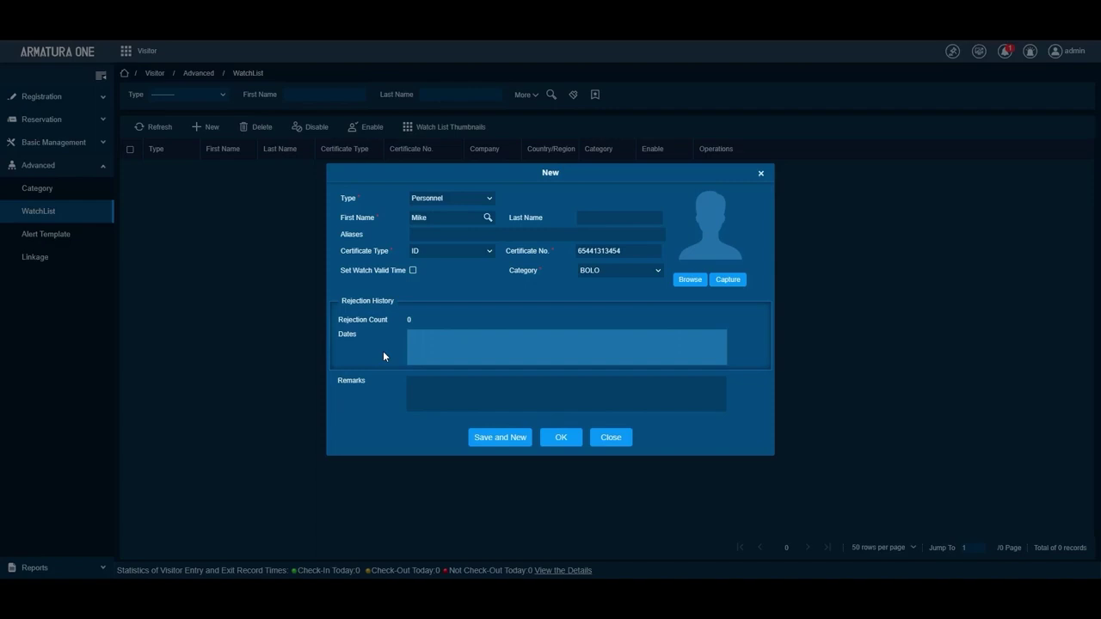
pyautogui.click(562, 438)
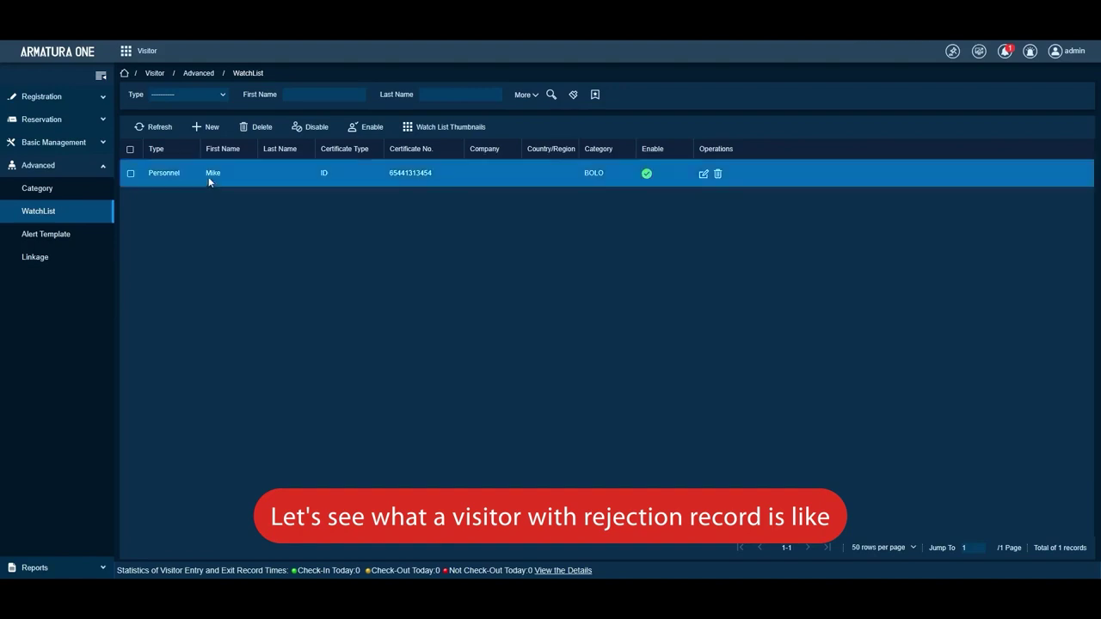
# Step: Go to Entry Registration under Registration and open a new visitor entry form
pyautogui.click(98, 172)
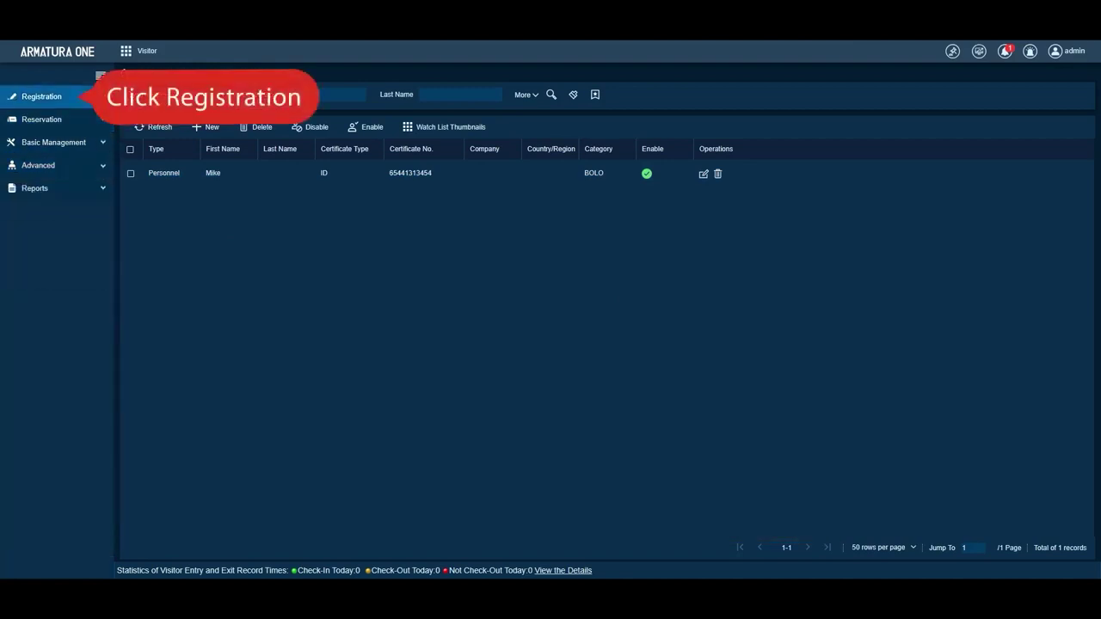
pyautogui.click(73, 97)
pyautogui.click(75, 119)
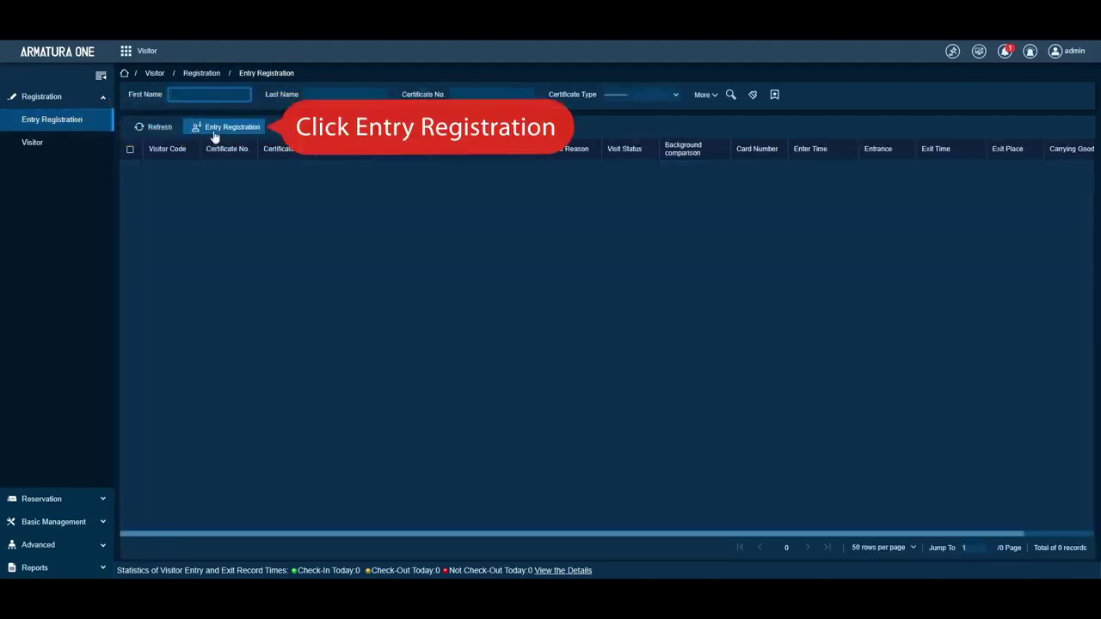
pyautogui.click(212, 130)
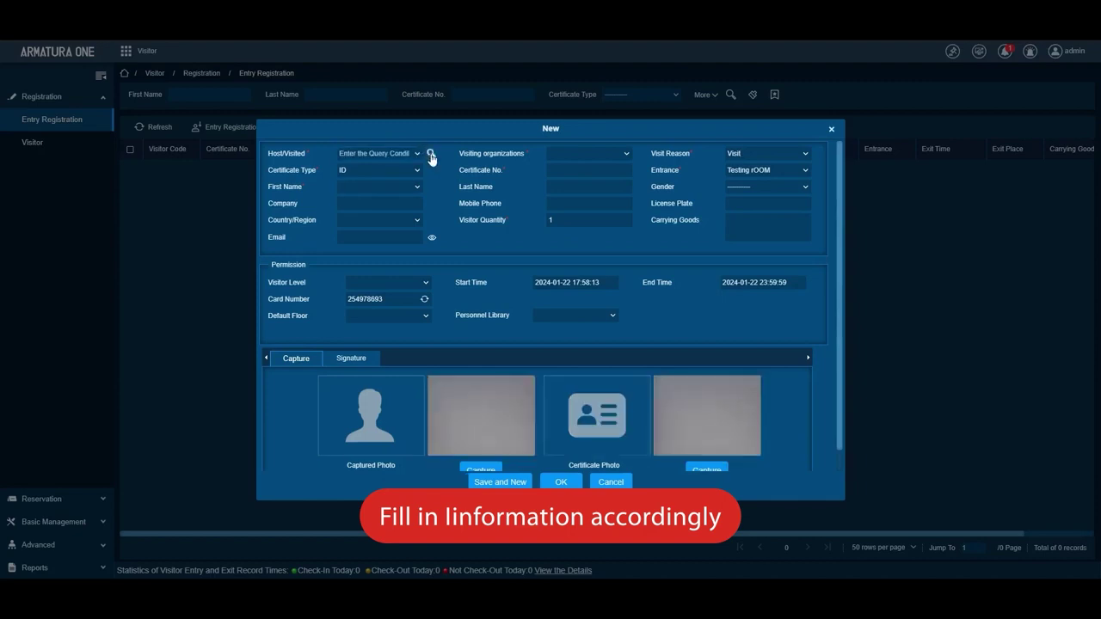
# Step: Assign the last host in the list, from Sales Dept., as the host visited
pyautogui.click(431, 155)
pyautogui.moveTo(533, 294); pyautogui.dragTo(542, 399)
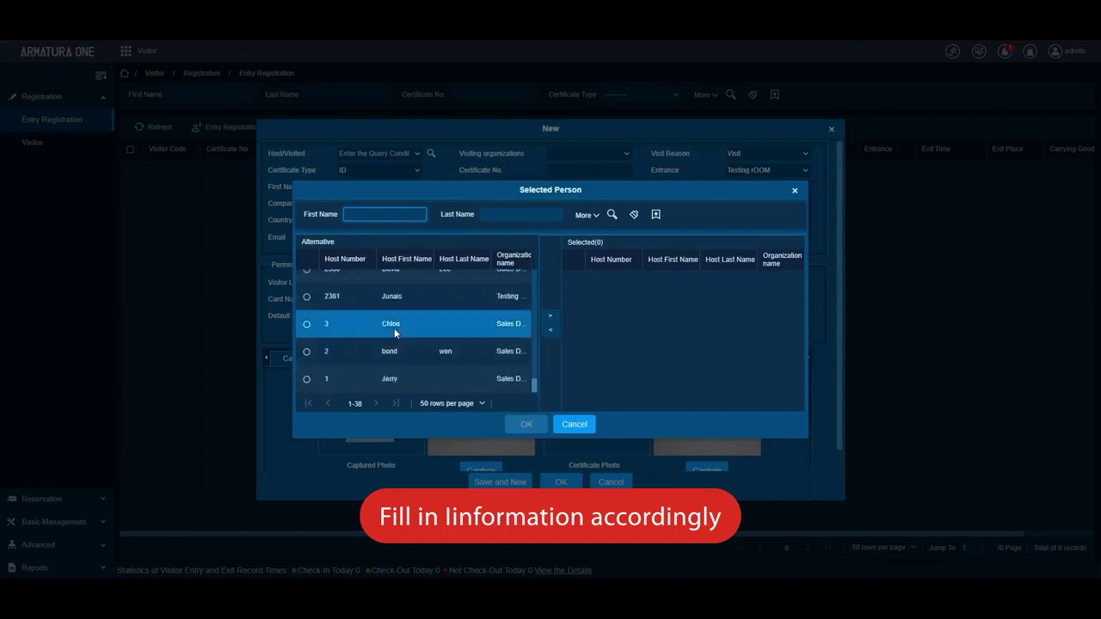
pyautogui.click(389, 378)
pyautogui.click(551, 315)
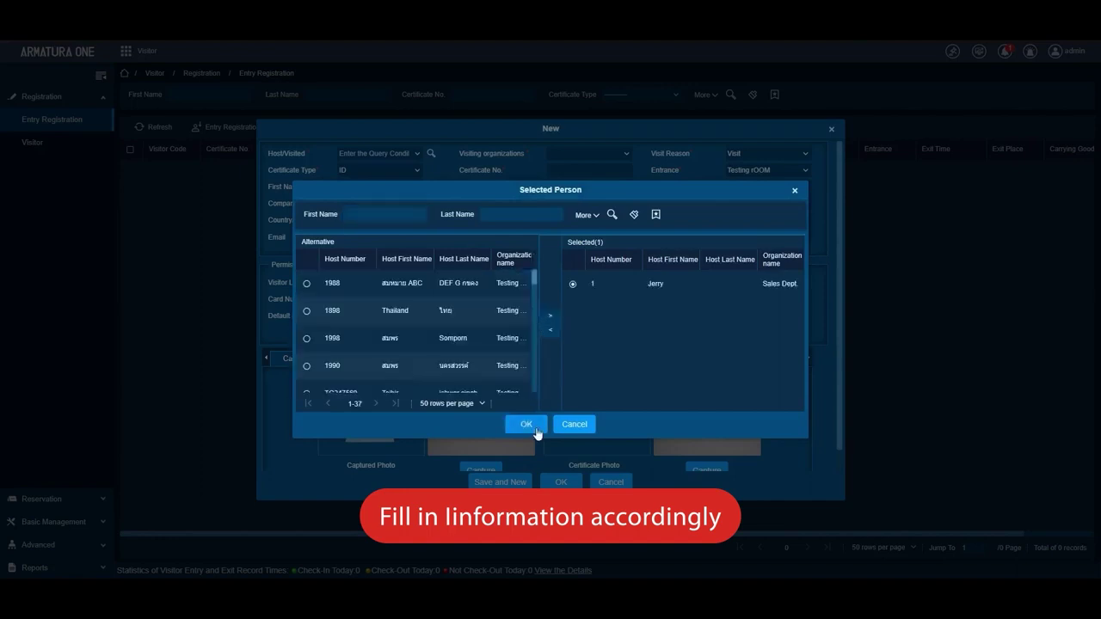
pyautogui.click(535, 428)
# Step: Submit the registration using the watchlisted visitor's first name and matching ID record, and deny the entry in Matching Results
pyautogui.click(385, 186)
pyautogui.write('Mike')
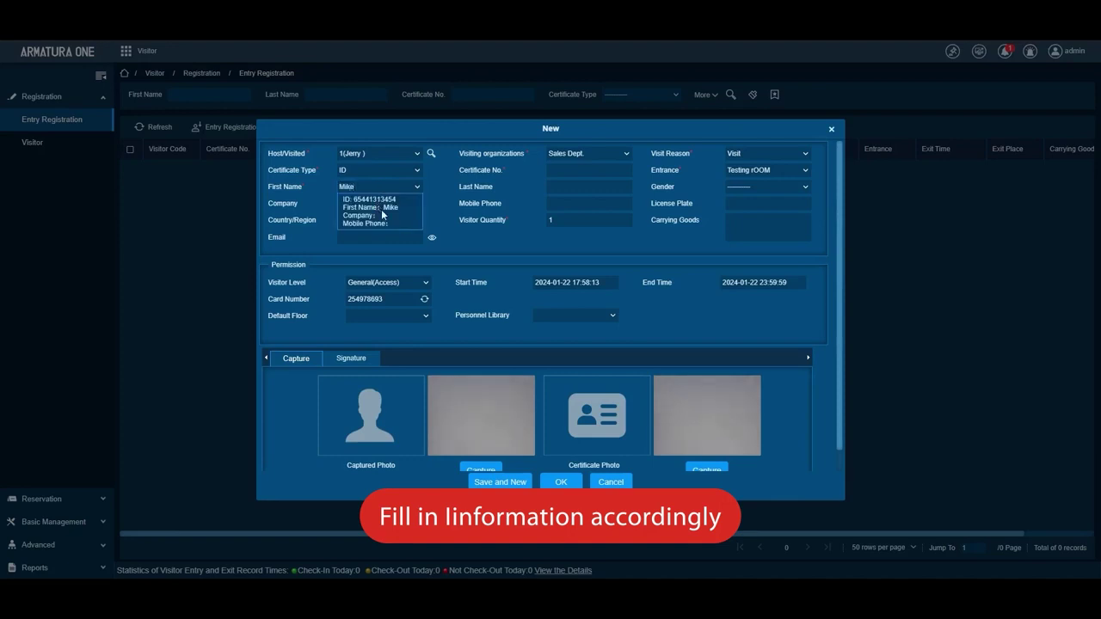
pyautogui.click(394, 206)
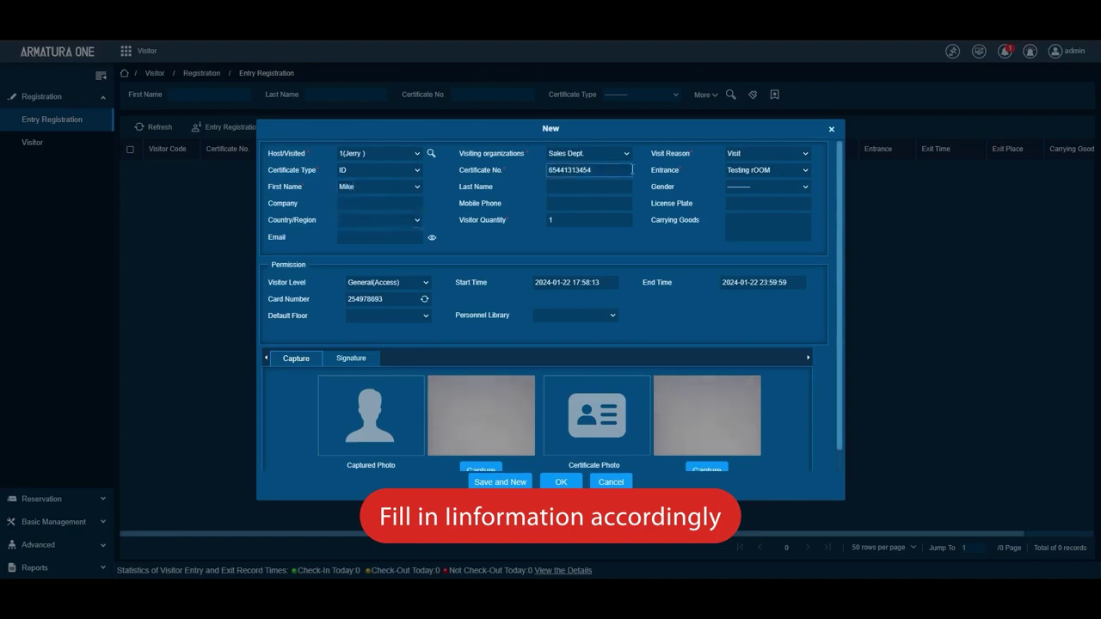
pyautogui.scroll(-1, 482, 234)
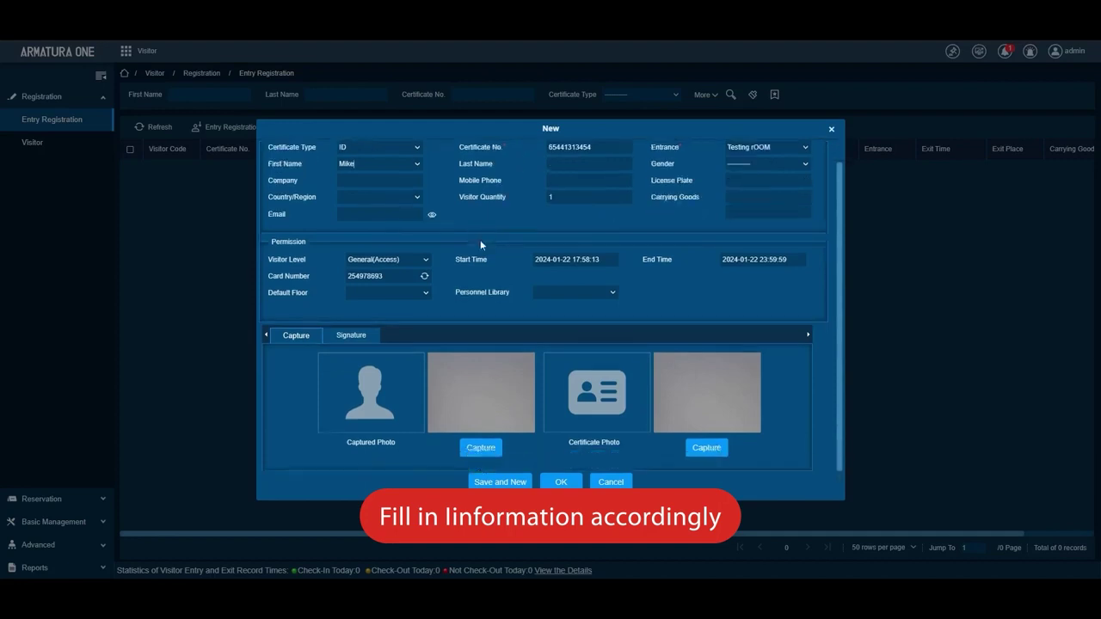
pyautogui.click(560, 484)
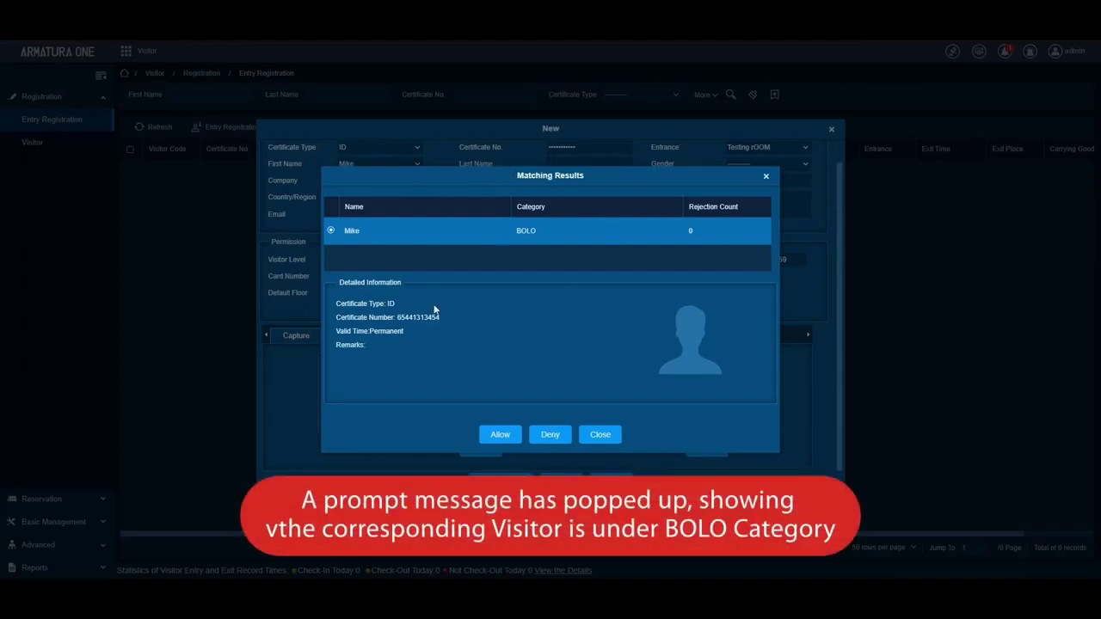
pyautogui.click(551, 435)
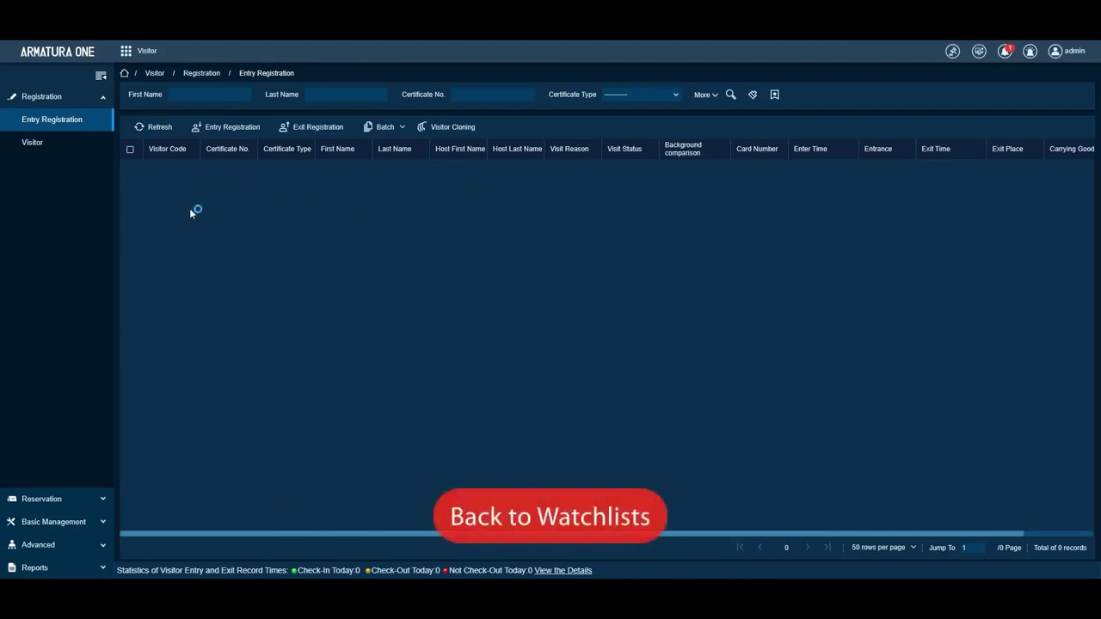
# Step: Return to the WatchList and examine the rejection history of the BOLO personnel entry, leaving it unedited
pyautogui.click(101, 97)
pyautogui.click(83, 168)
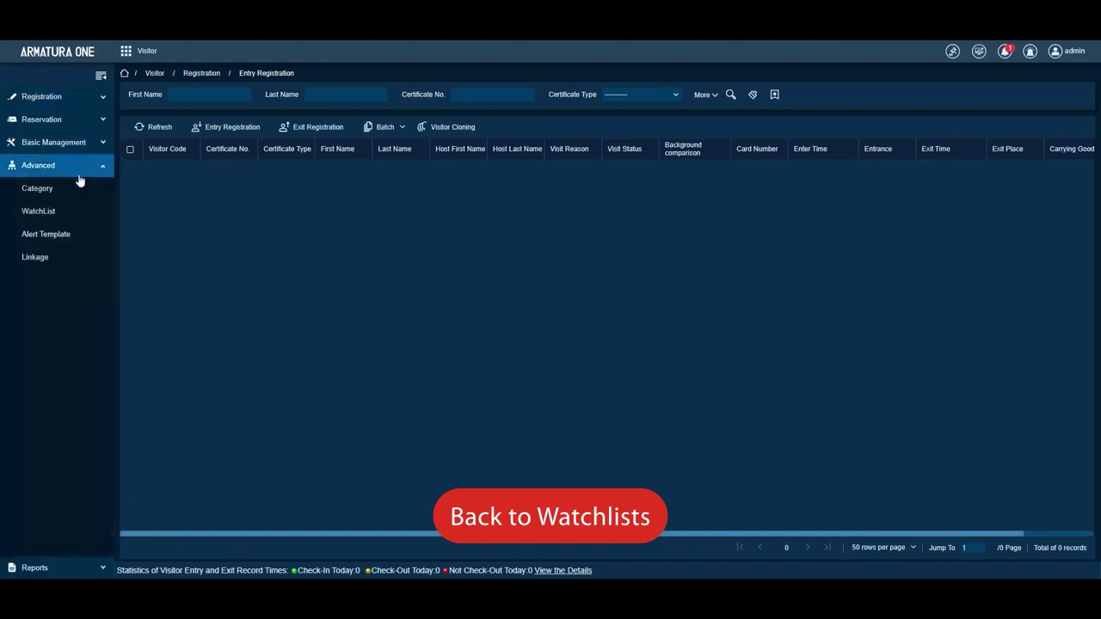
pyautogui.click(68, 212)
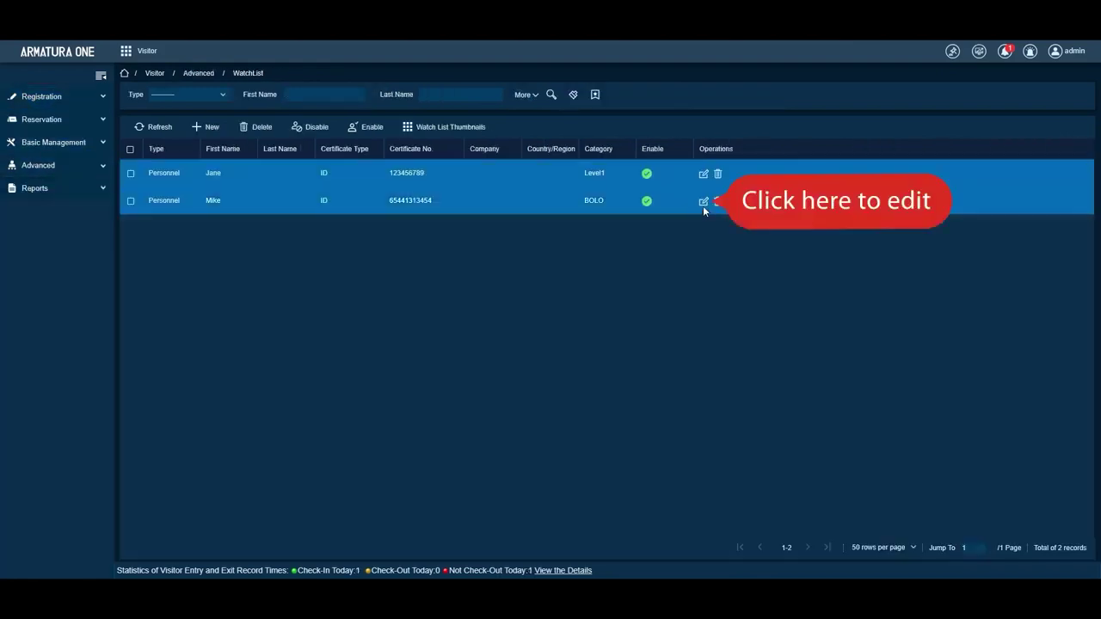
pyautogui.click(702, 204)
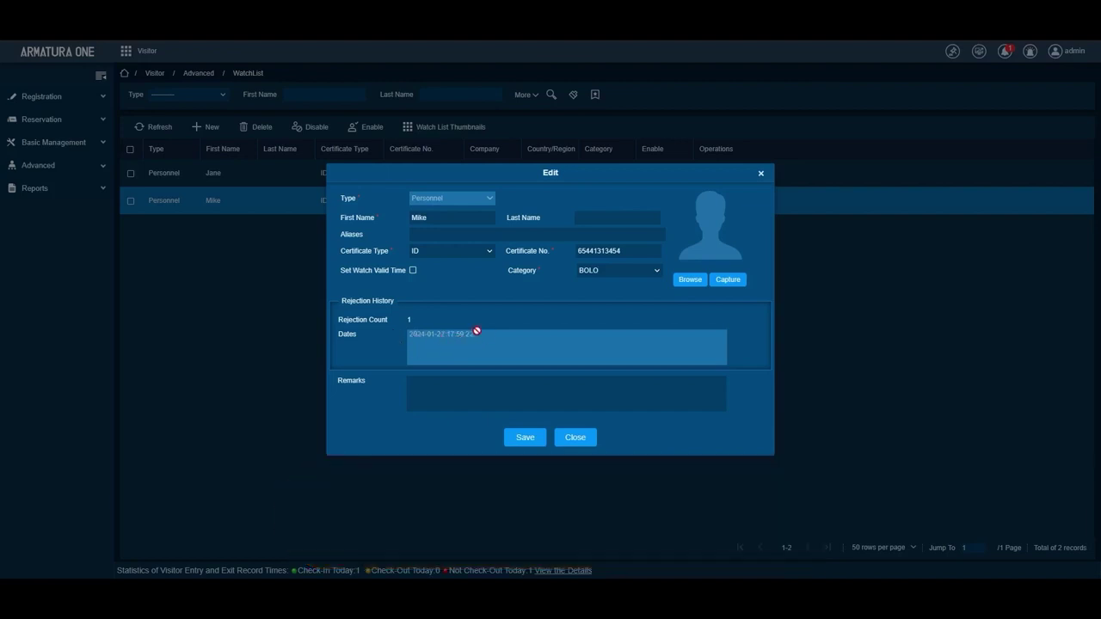
pyautogui.click(575, 437)
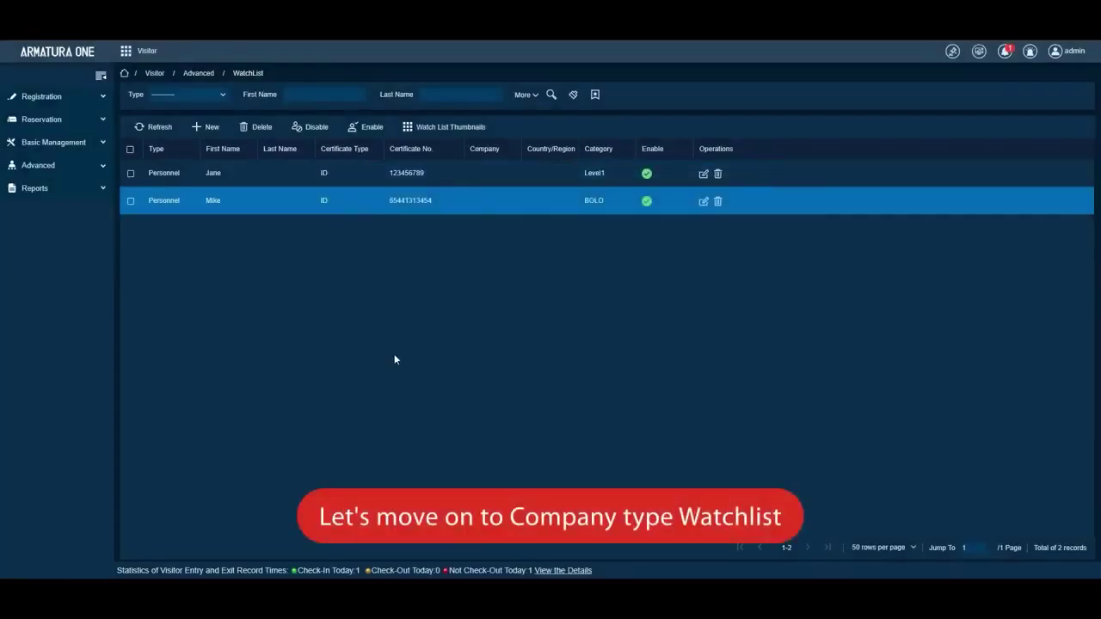
# Step: Add a Company-type watchlist entry for "XXX company" in the BOLO category and save it
pyautogui.click(214, 129)
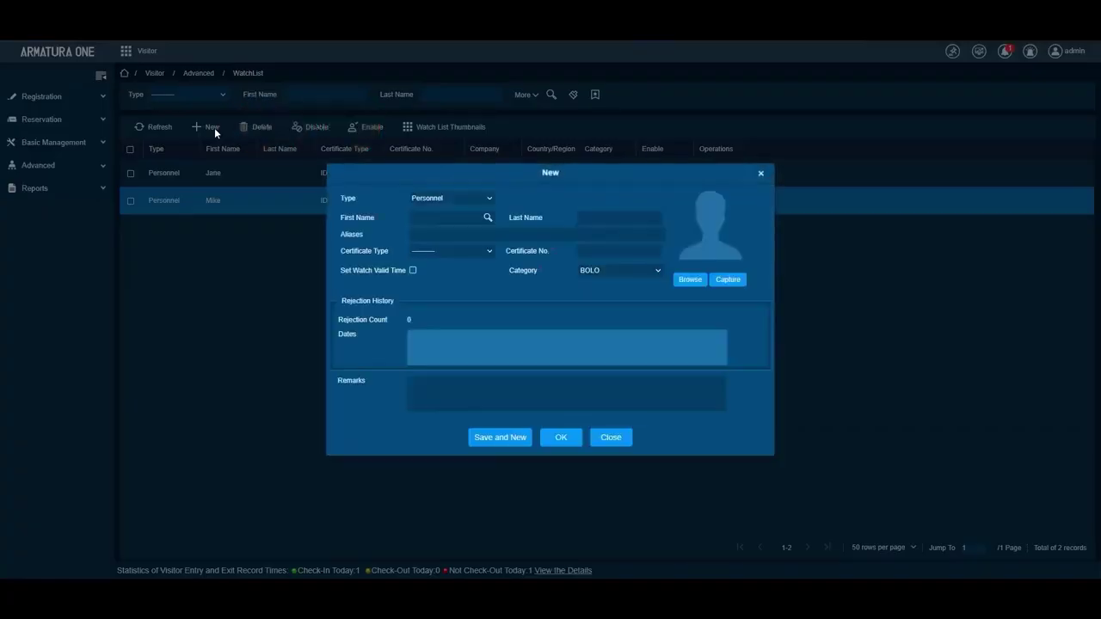
pyautogui.click(468, 199)
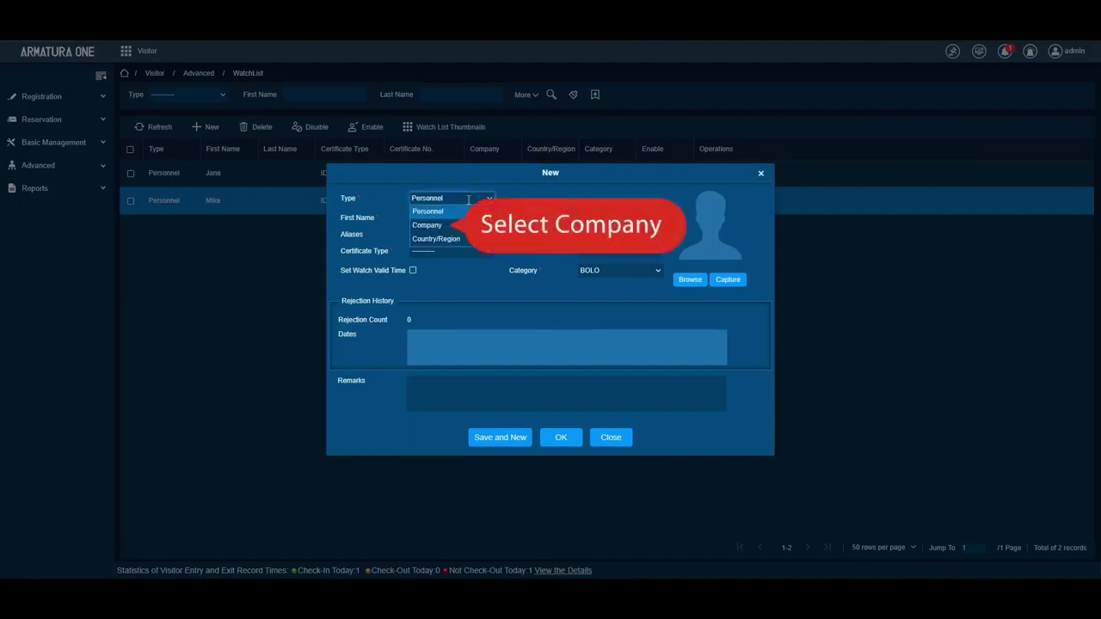
pyautogui.click(427, 224)
pyautogui.click(446, 216)
pyautogui.write('XXX')
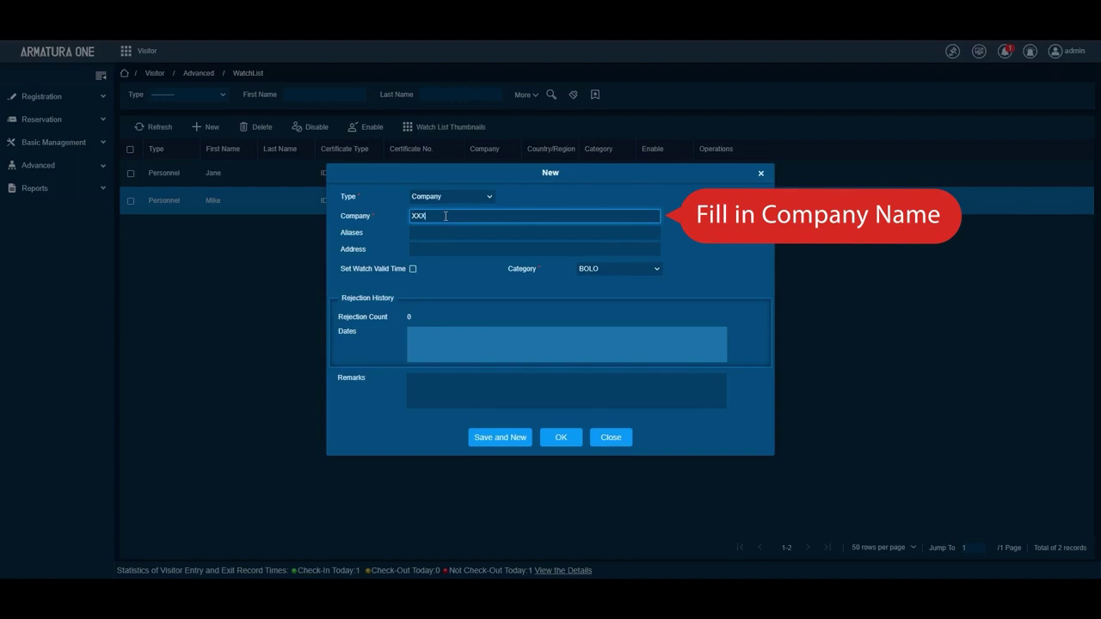
pyautogui.write(' company')
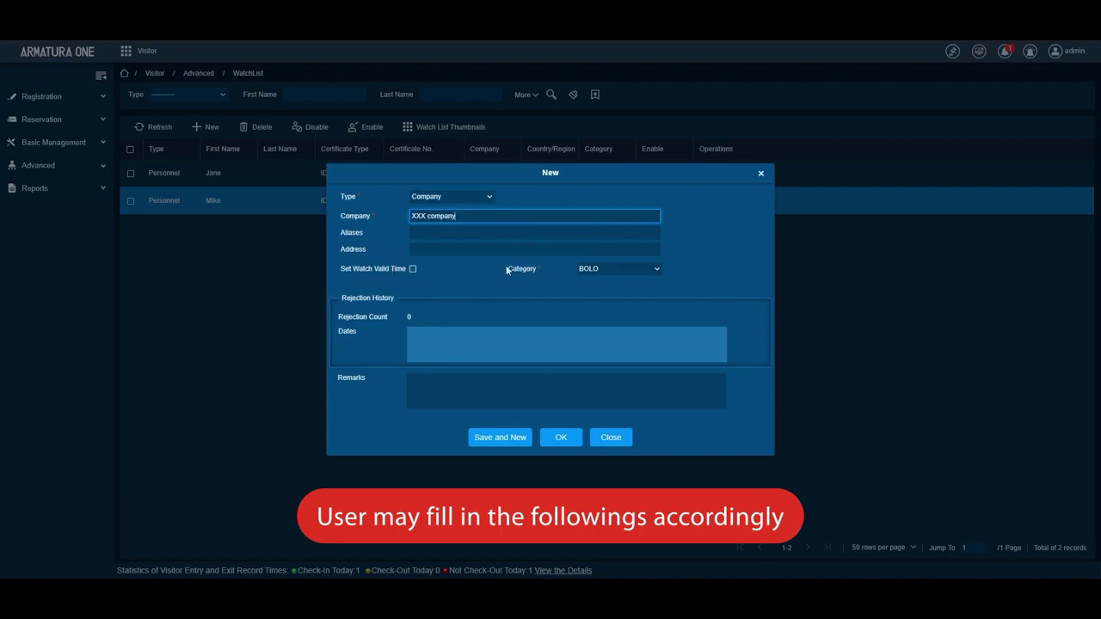
pyautogui.click(651, 269)
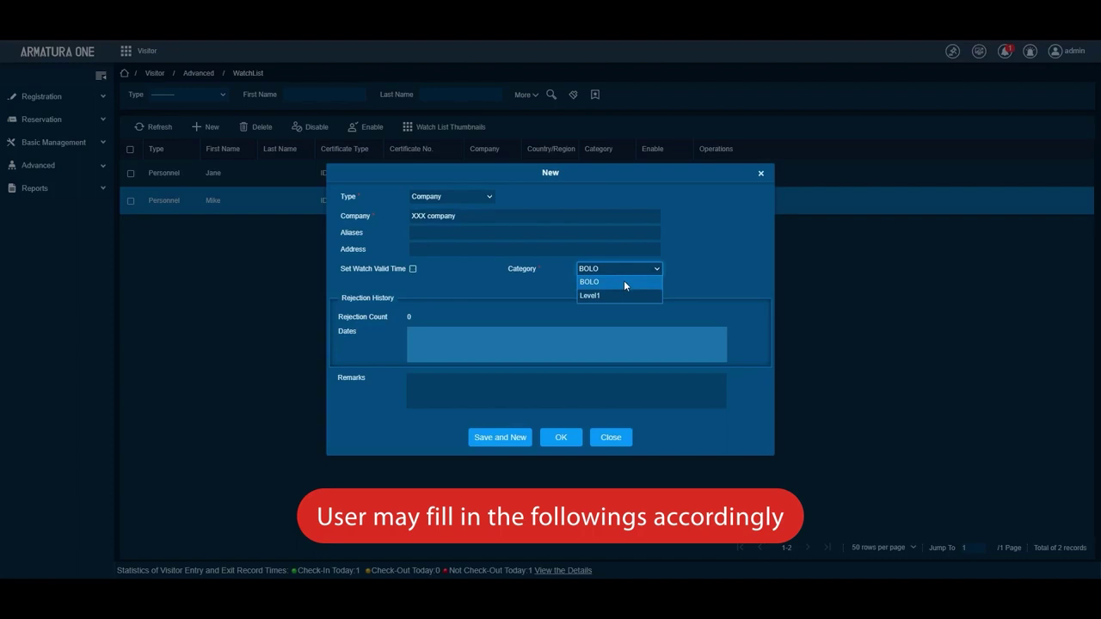
pyautogui.click(624, 284)
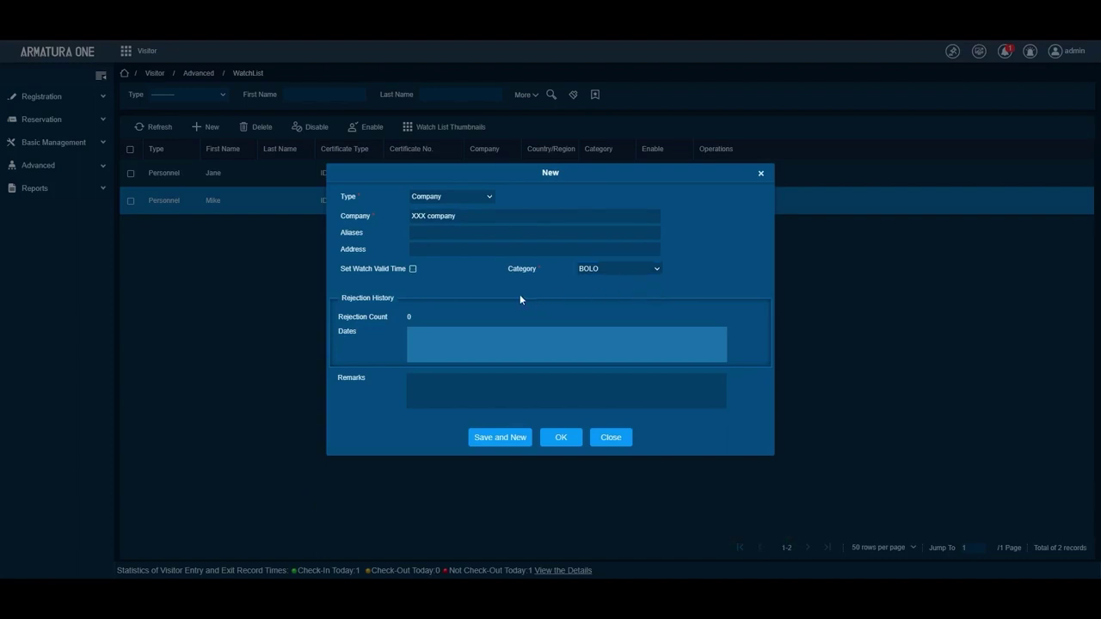
pyautogui.click(561, 439)
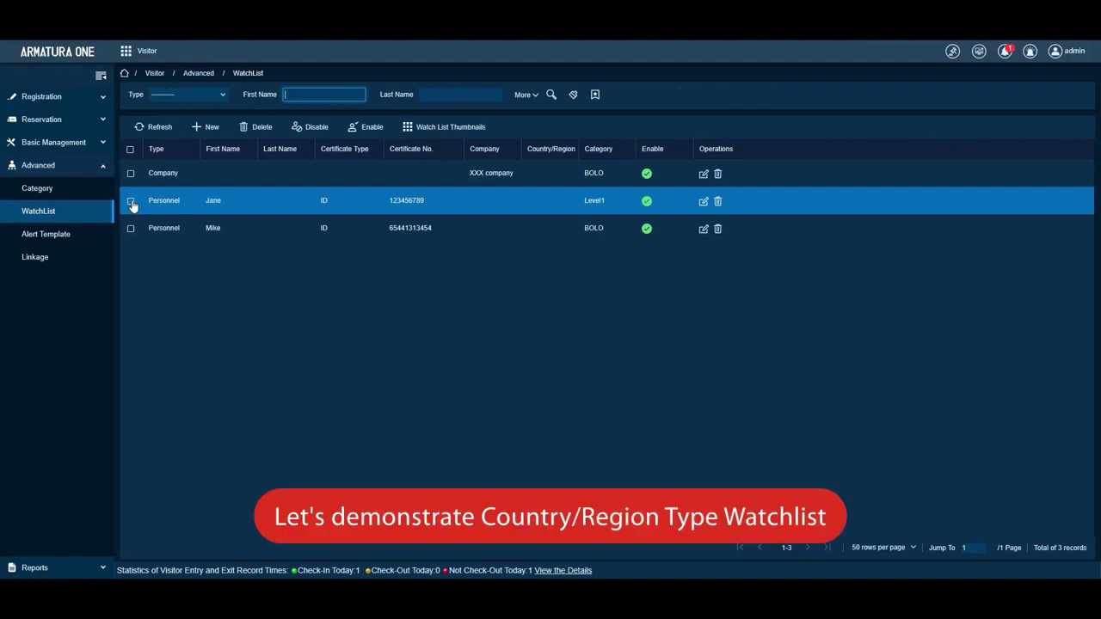
# Step: Add a Country/Region-type watchlist entry for Japan in the Level1 category and save it
pyautogui.click(210, 128)
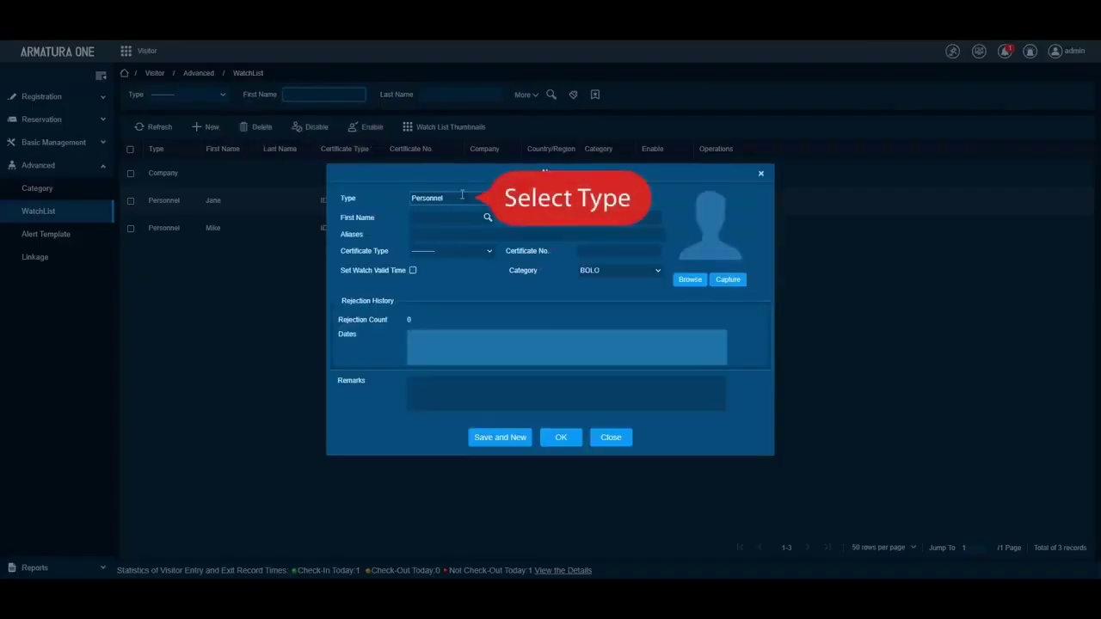
pyautogui.click(484, 198)
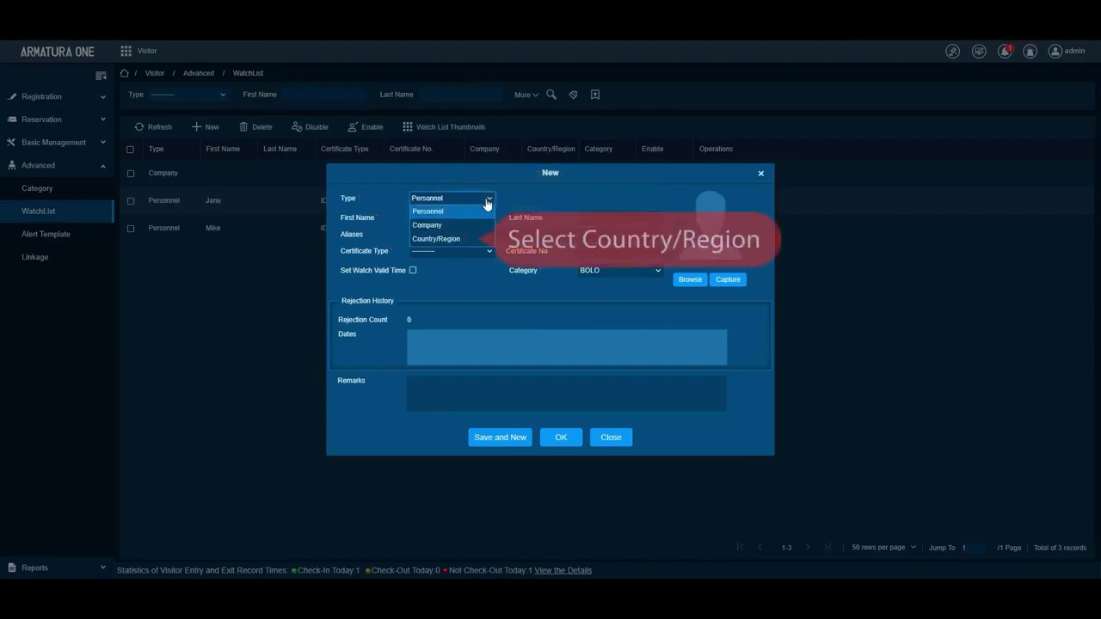
pyautogui.click(455, 240)
pyautogui.click(448, 214)
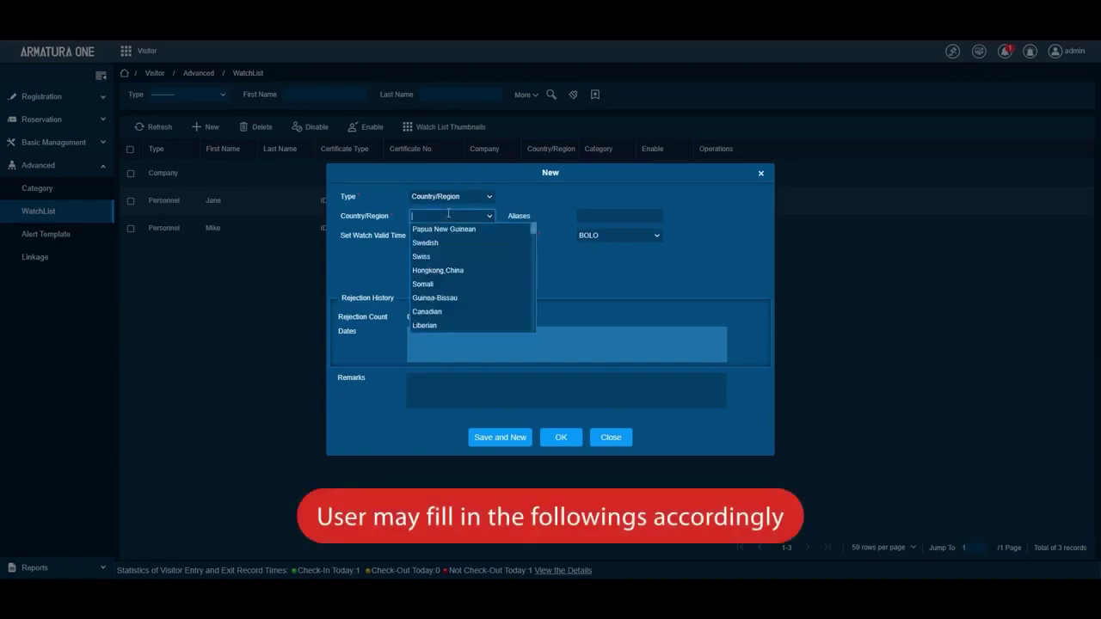
pyautogui.write('Japan')
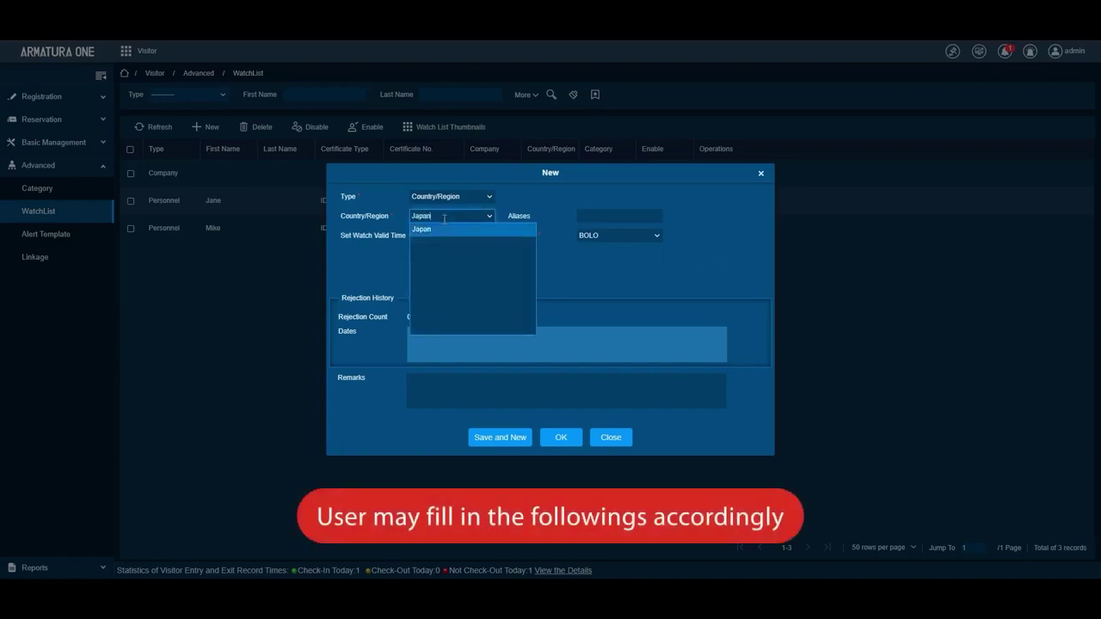
pyautogui.click(433, 231)
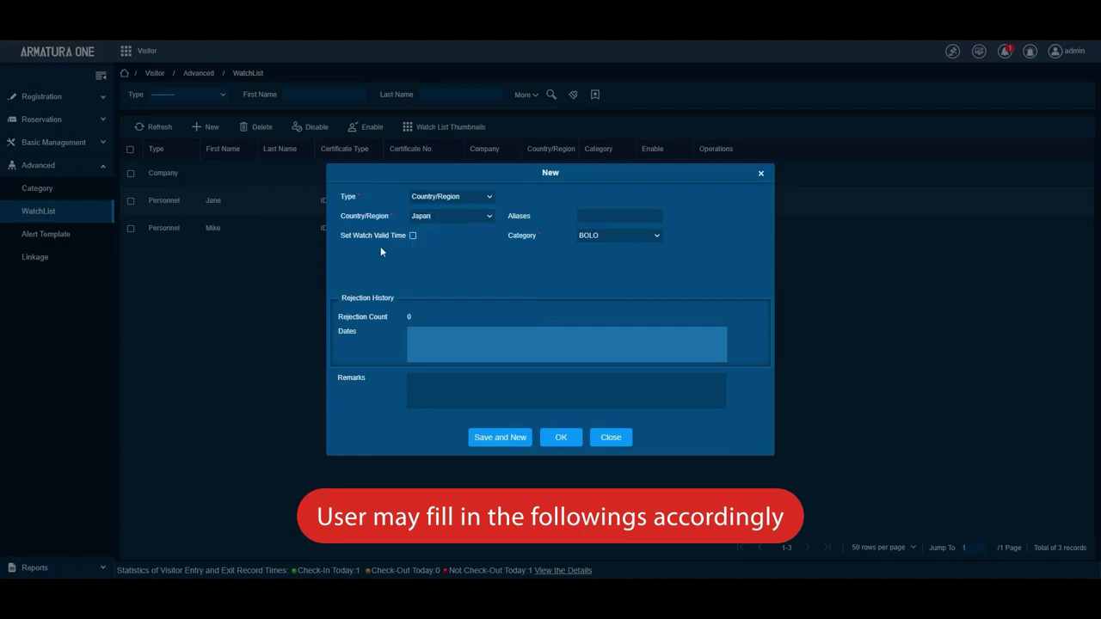
pyautogui.click(618, 235)
pyautogui.click(610, 264)
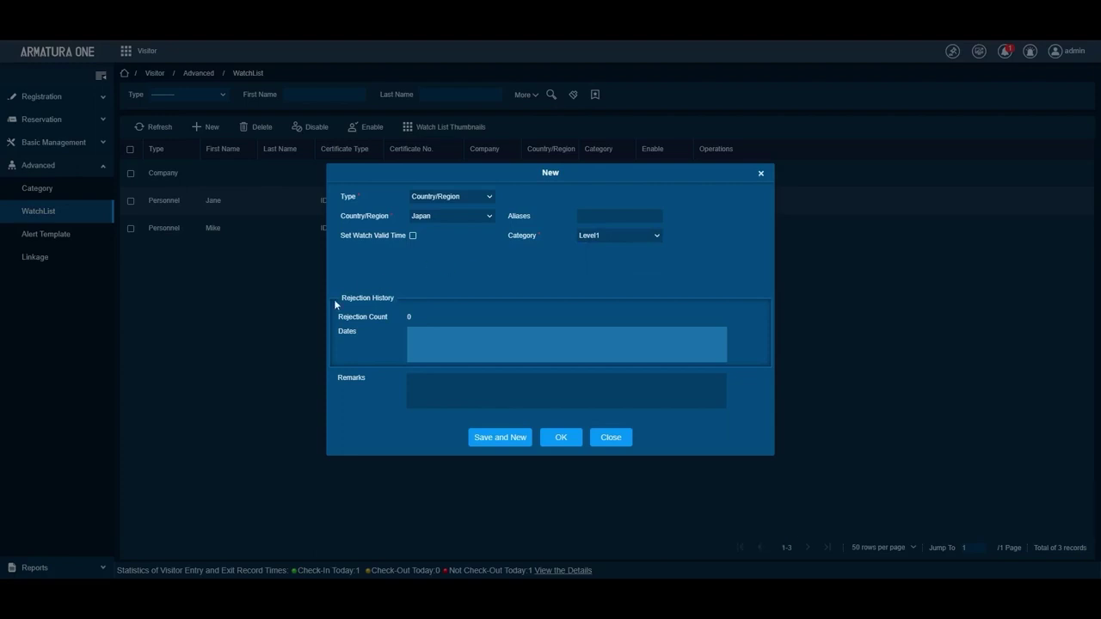
pyautogui.click(561, 438)
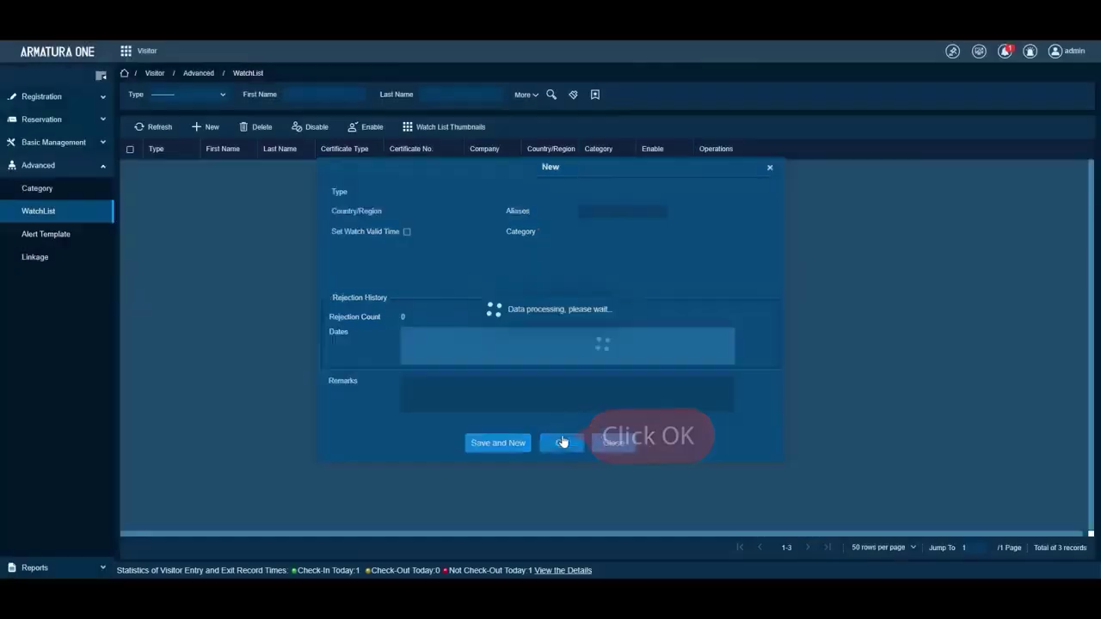